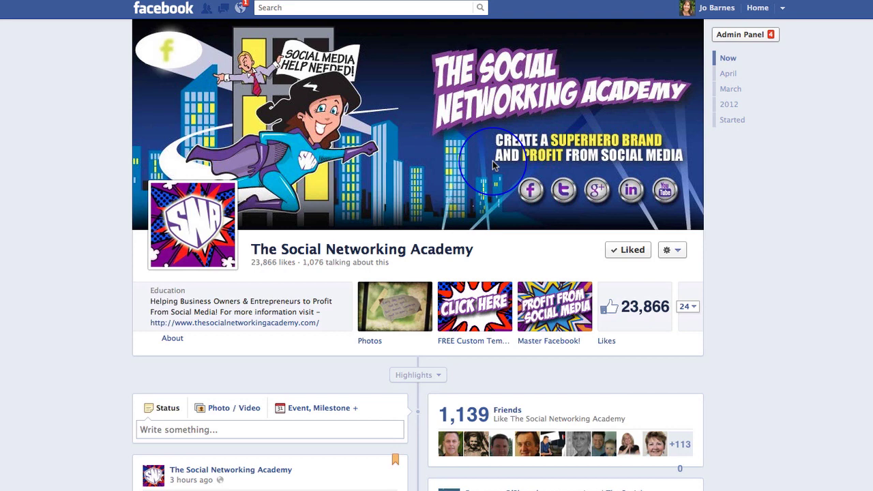
pyautogui.click(182, 428)
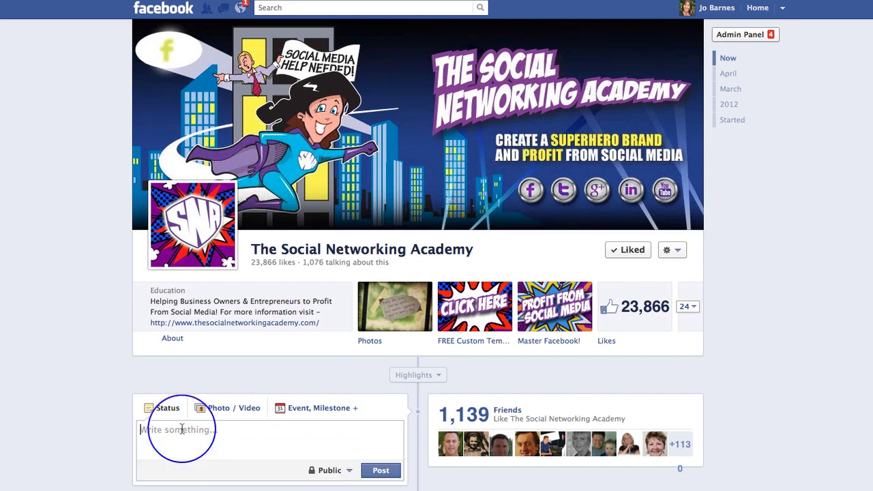
pyautogui.write('Testing a')
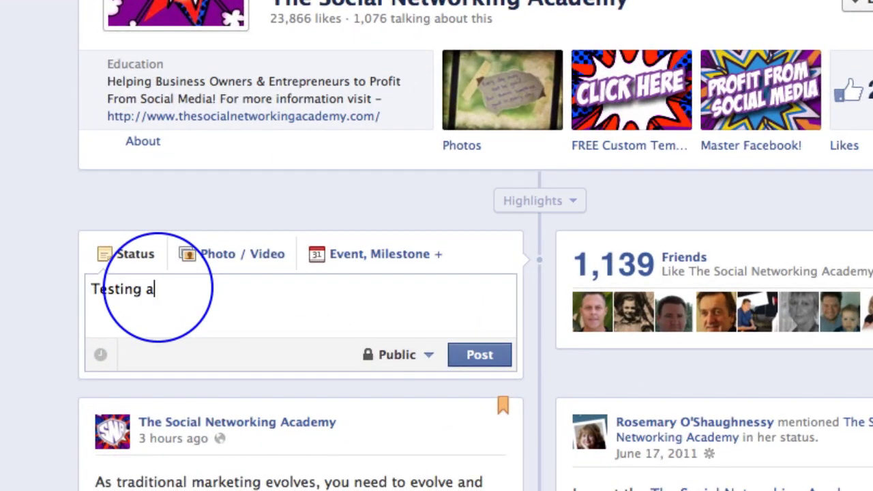
pyautogui.write(' Tag with ')
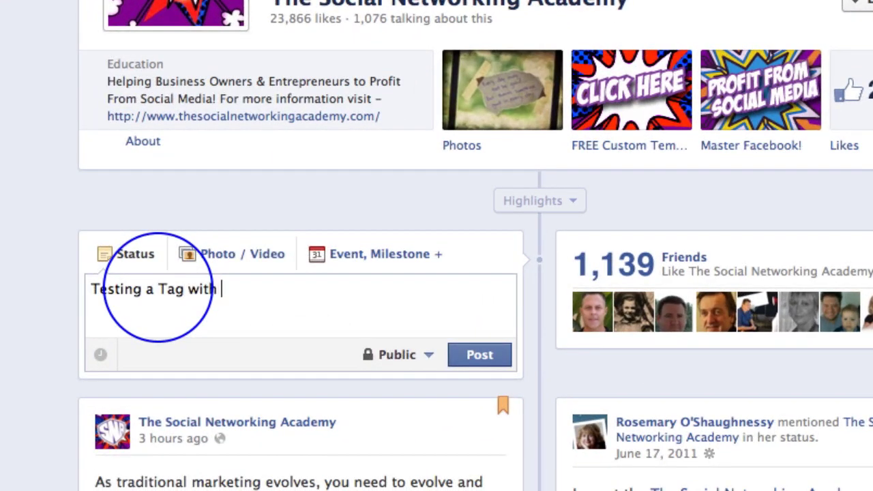
pyautogui.write('@Free')
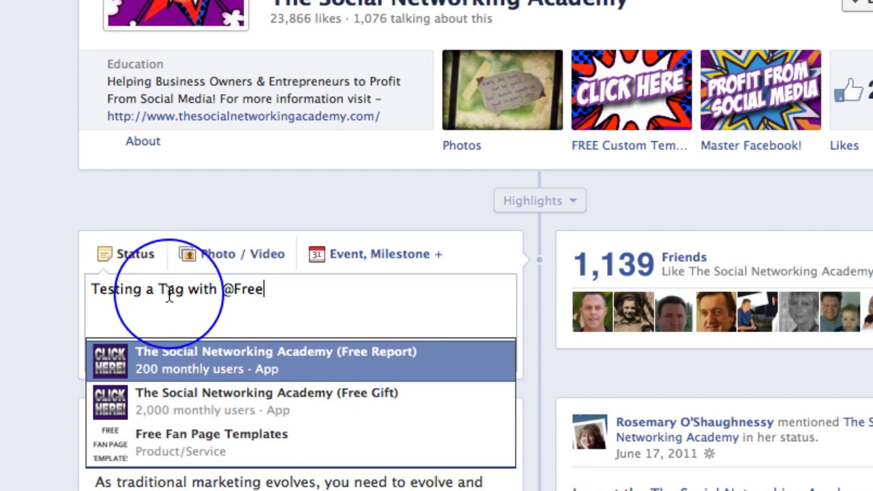
pyautogui.click(208, 455)
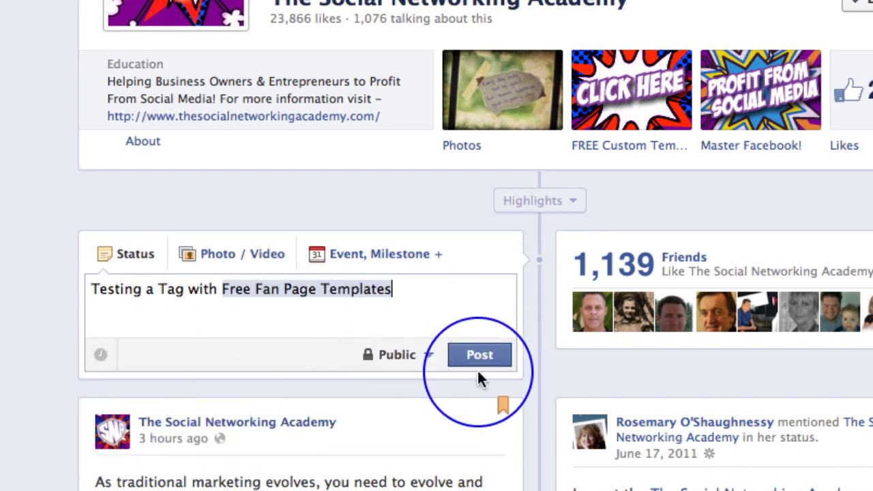
pyautogui.press('BackSpace')
pyautogui.press('BackSpace')
pyautogui.press('BackSpace')
pyautogui.press('BackSpace')
pyautogui.press('BackSpace')
pyautogui.press('BackSpace')
pyautogui.press('BackSpace')
pyautogui.press('BackSpace')
pyautogui.press('BackSpace')
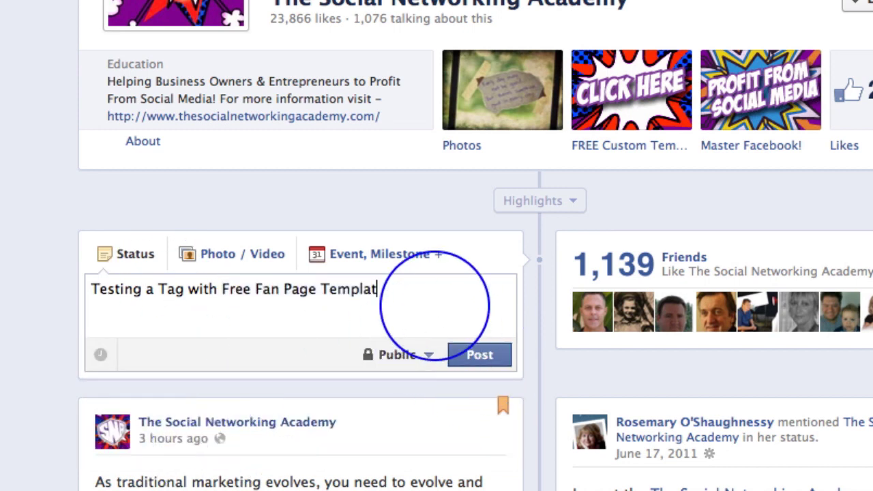
pyautogui.press('BackSpace')
pyautogui.press('BackSpace')
pyautogui.press('BackSpace')
pyautogui.press('BackSpace')
pyautogui.press('BackSpace')
pyautogui.press('BackSpace')
pyautogui.press('BackSpace')
pyautogui.press('BackSpace')
pyautogui.press('BackSpace')
pyautogui.press('BackSpace')
pyautogui.press('BackSpace')
pyautogui.press('BackSpace')
pyautogui.press('BackSpace')
pyautogui.press('BackSpace')
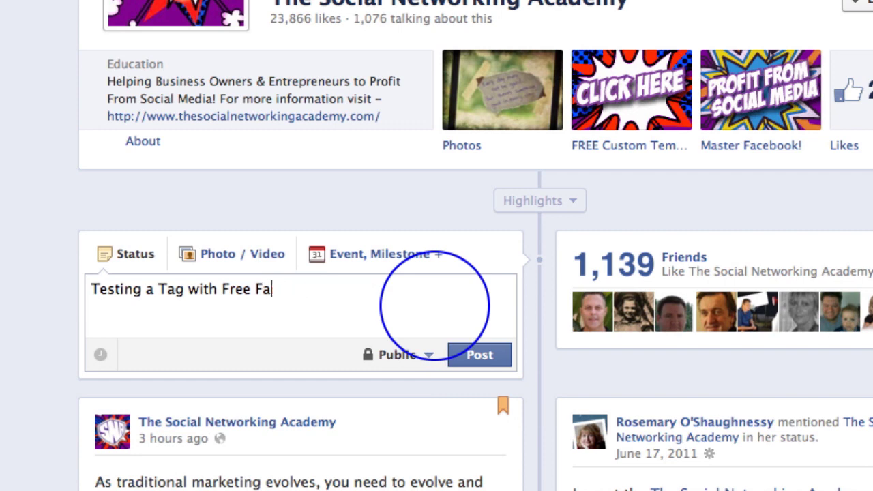
pyautogui.write('@The')
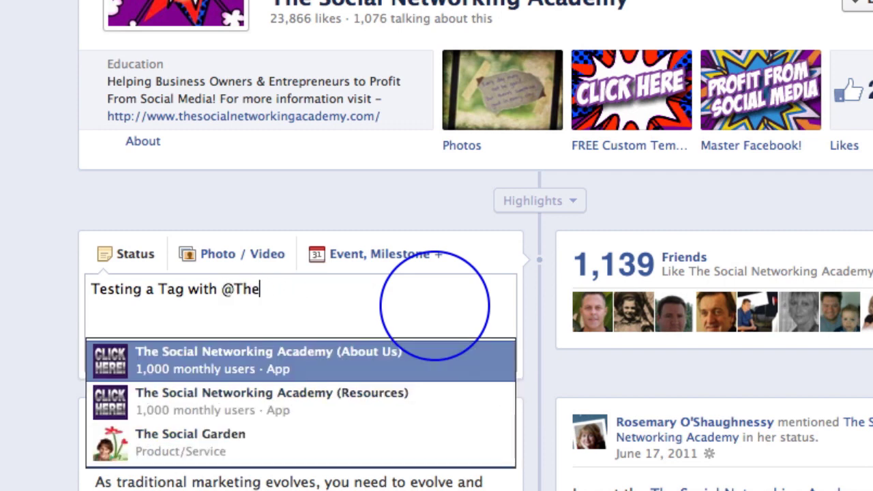
pyautogui.write('S')
pyautogui.press('BackSpace')
pyautogui.write('SNA')
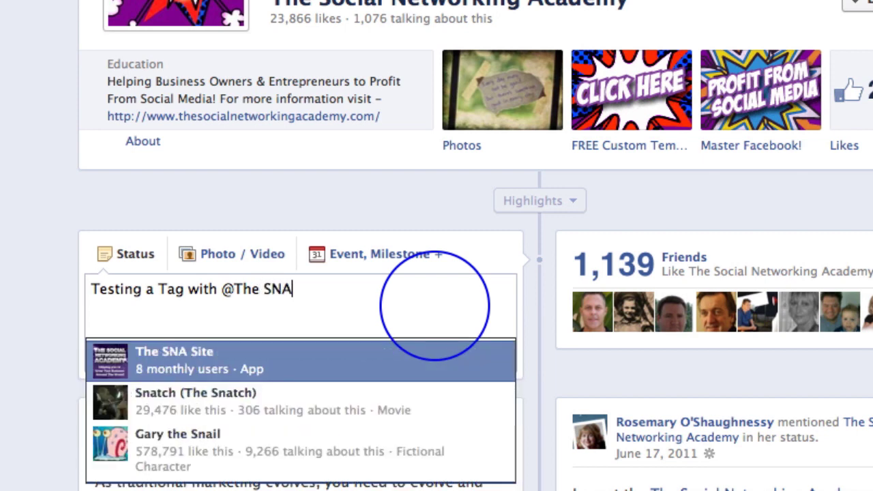
pyautogui.write(' Test')
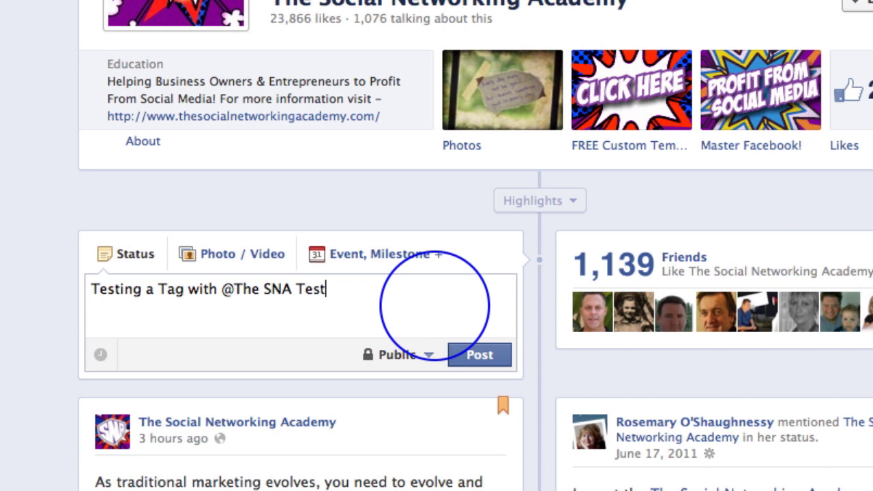
pyautogui.press('BackSpace')
pyautogui.press('BackSpace')
pyautogui.press('BackSpace')
pyautogui.press('BackSpace')
pyautogui.press('BackSpace')
pyautogui.press('BackSpace')
pyautogui.press('BackSpace')
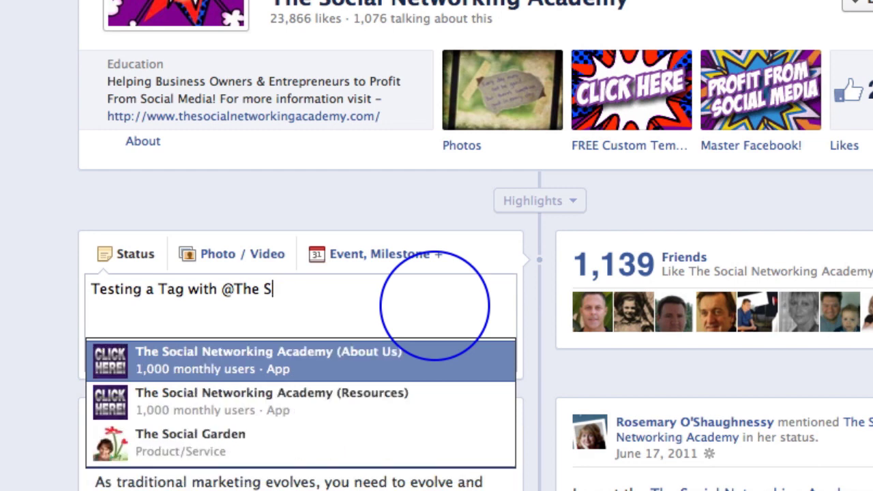
pyautogui.press('BackSpace')
pyautogui.press('BackSpace')
pyautogui.press('BackSpace')
pyautogui.press('BackSpace')
pyautogui.press('BackSpace')
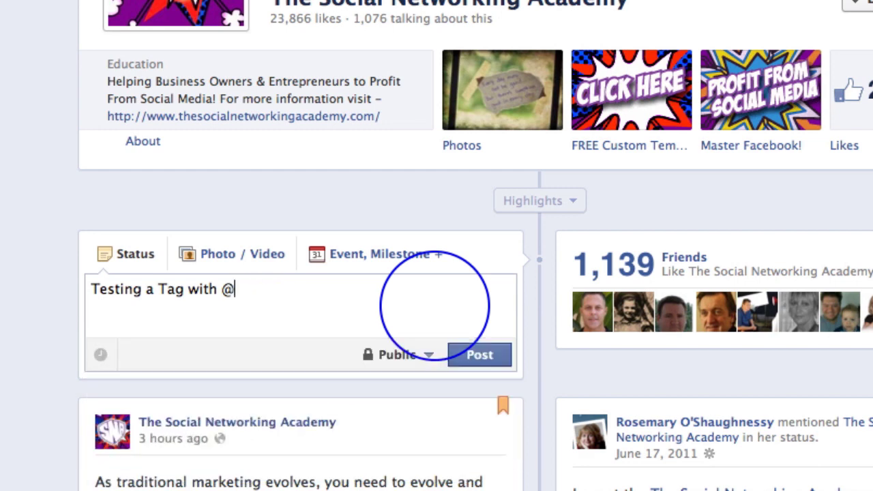
pyautogui.write('Free')
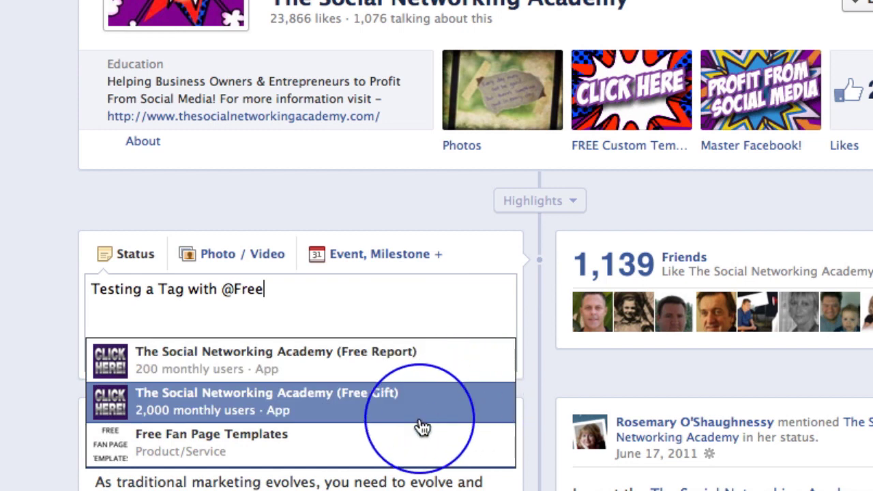
pyautogui.click(401, 445)
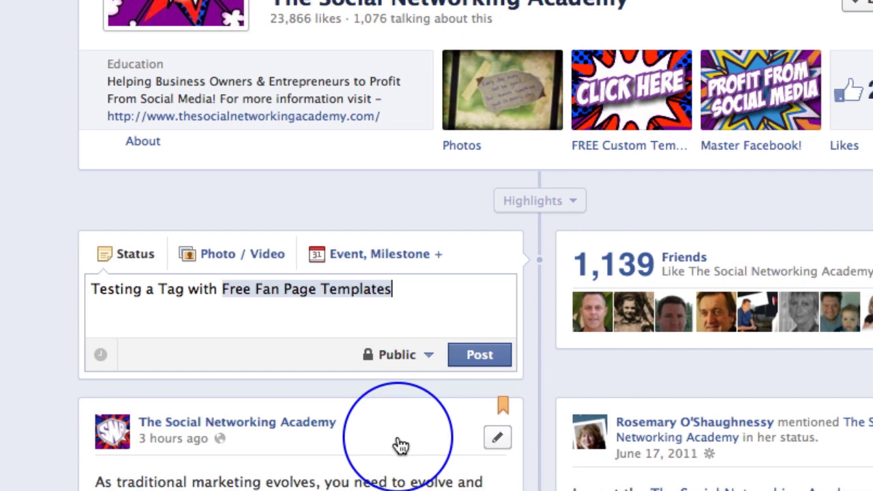
pyautogui.scroll(-4, 427, 327)
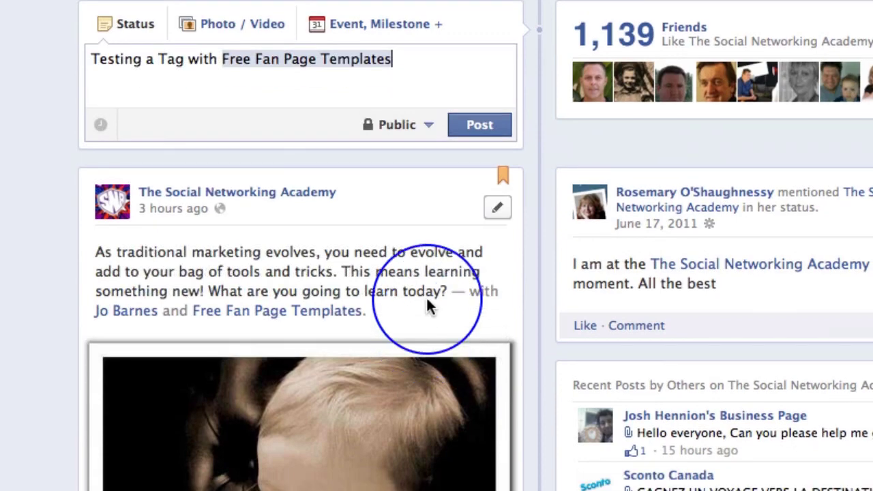
# - Post the tagged status and scroll the Free Fan Page Templates page to Recent Posts by Others
pyautogui.click(478, 126)
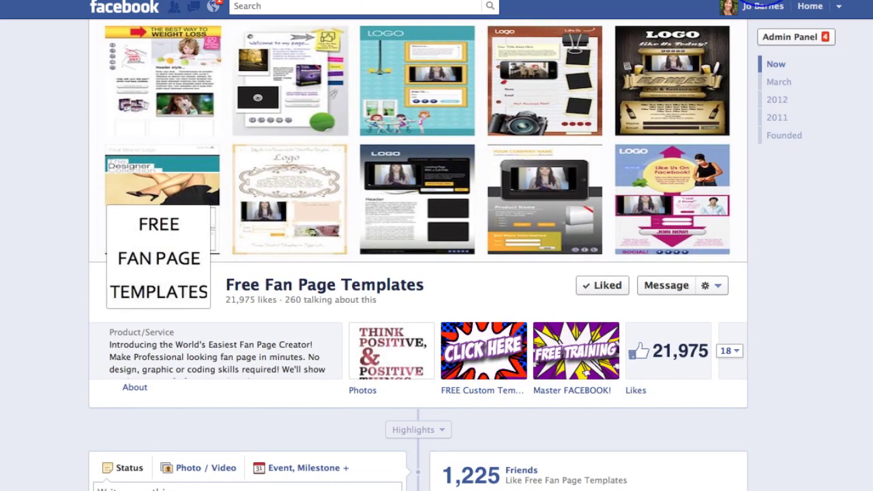
pyautogui.scroll(-10, 827, 222)
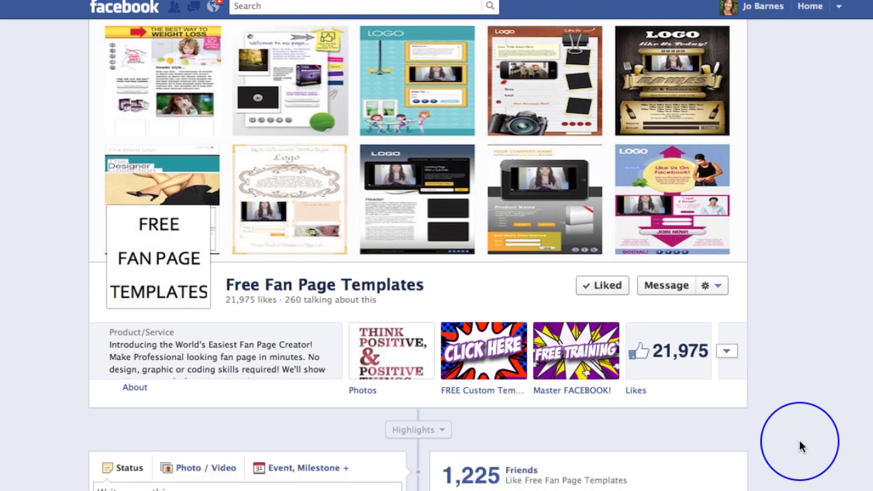
pyautogui.scroll(-5, 802, 447)
pyautogui.scroll(-4, 802, 447)
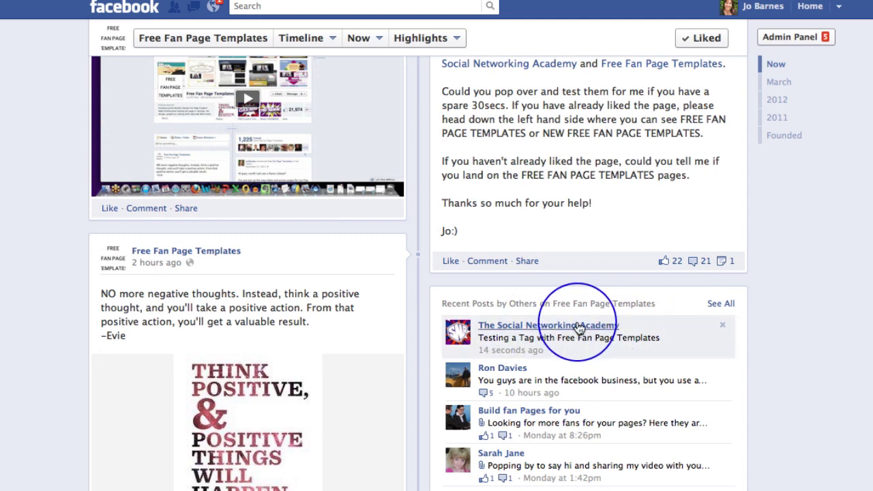
pyautogui.click(719, 307)
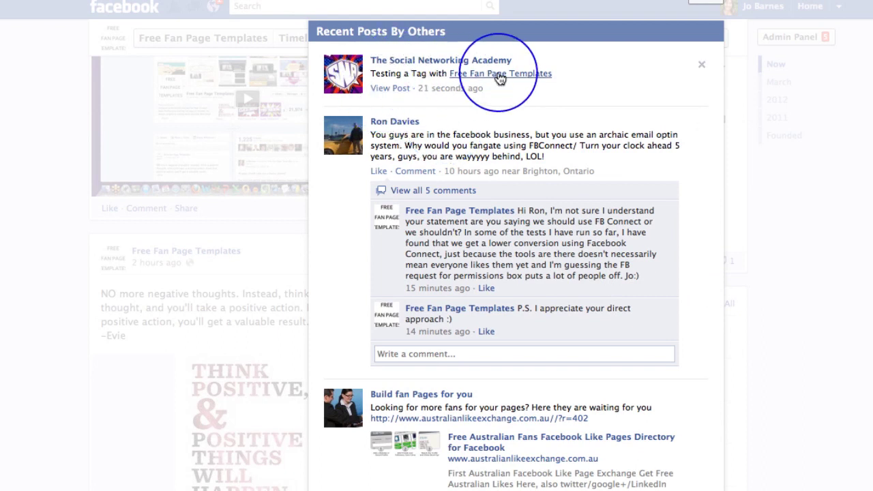
pyautogui.moveTo(464, 79)
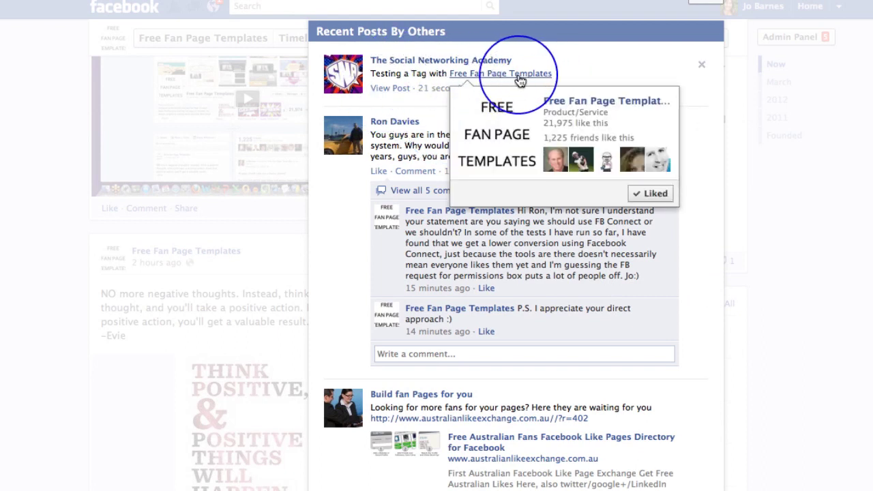
pyautogui.click(710, 2)
pyautogui.scroll(4, 420, 167)
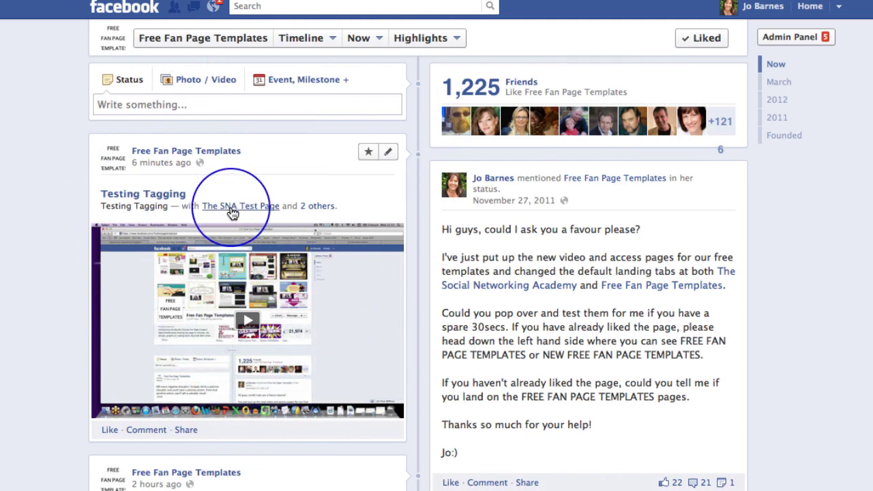
pyautogui.moveTo(315, 211)
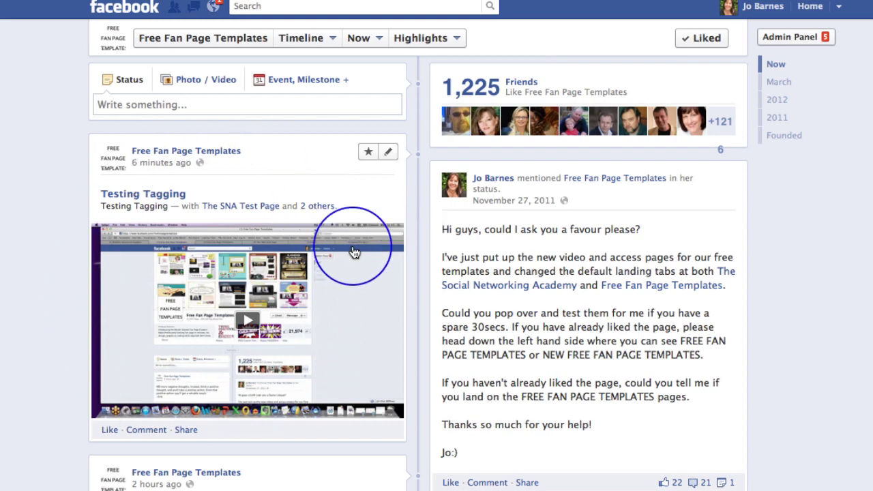
pyautogui.scroll(5, 351, 252)
pyautogui.scroll(3, 352, 251)
pyautogui.scroll(-10, 353, 252)
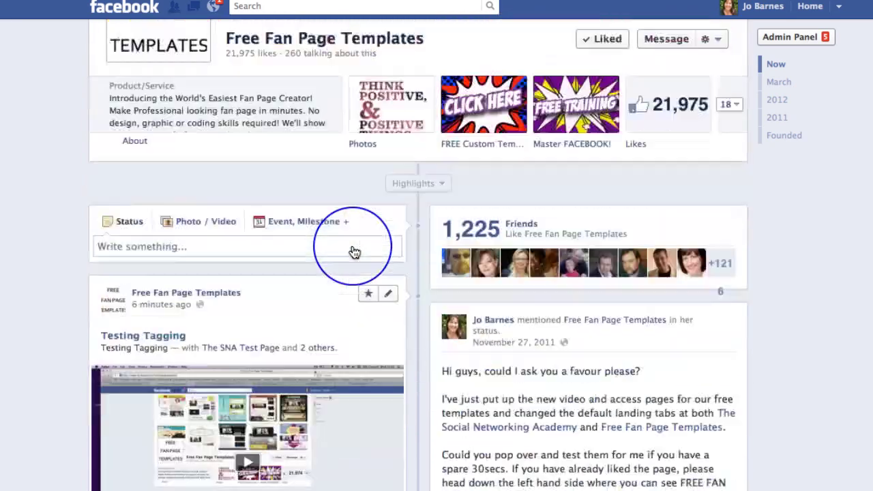
pyautogui.scroll(10, 353, 252)
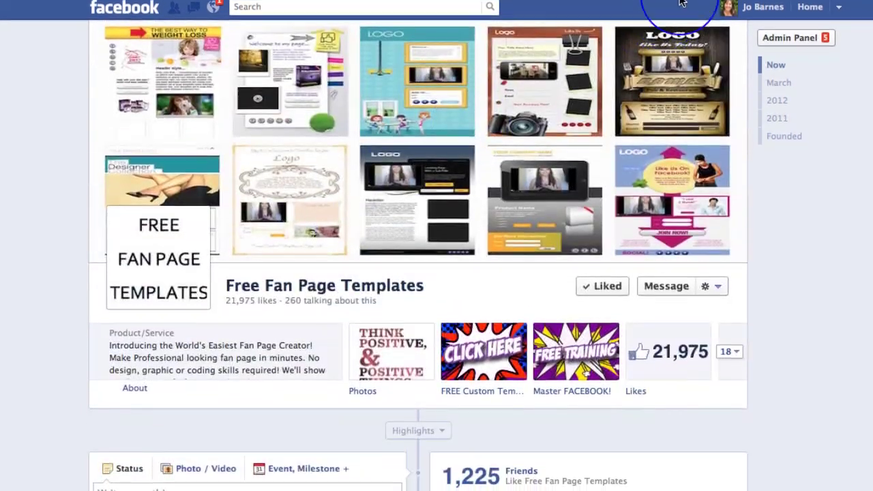
pyautogui.click(768, 12)
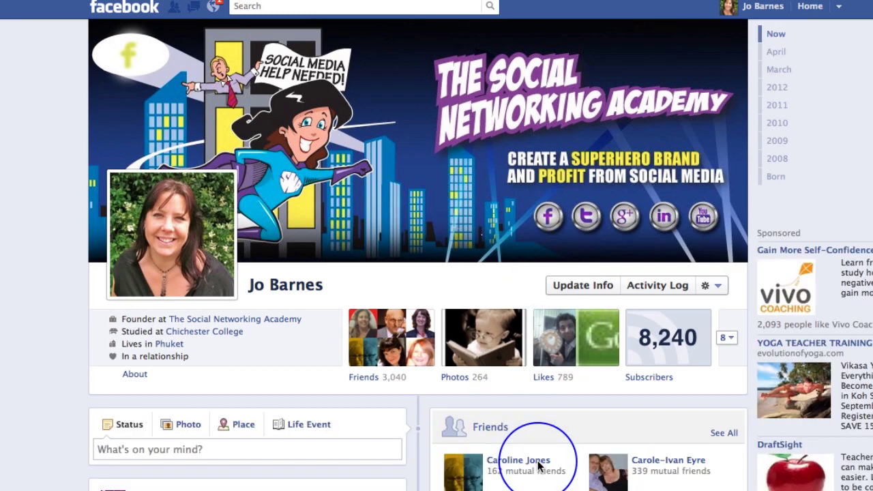
# - Scroll the personal profile timeline down through recent posts and back up to the cover
pyautogui.scroll(-5, 538, 466)
pyautogui.scroll(-6, 538, 466)
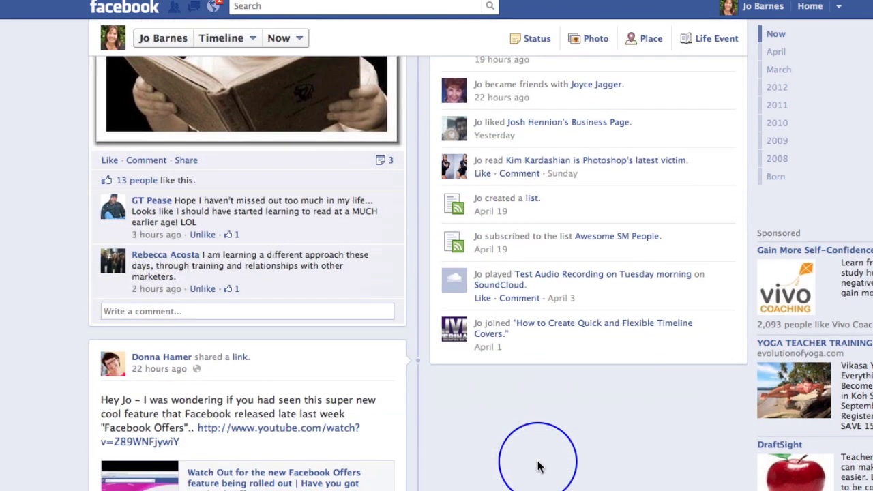
pyautogui.scroll(5, 538, 466)
pyautogui.scroll(-10, 538, 466)
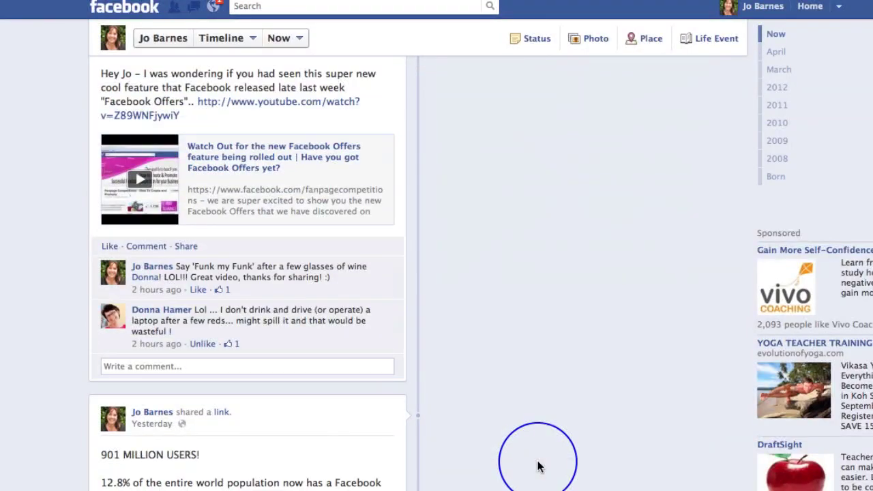
pyautogui.scroll(-4, 517, 483)
pyautogui.scroll(5, 516, 483)
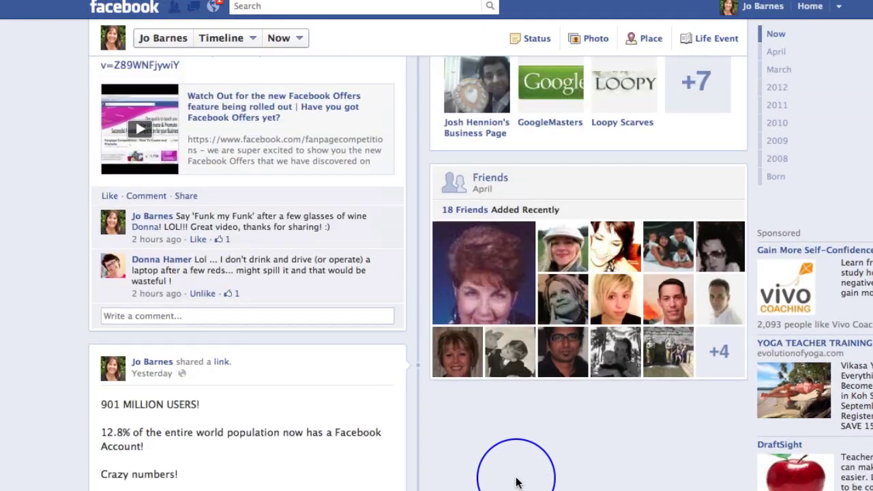
pyautogui.scroll(-4, 517, 483)
pyautogui.scroll(-8, 517, 483)
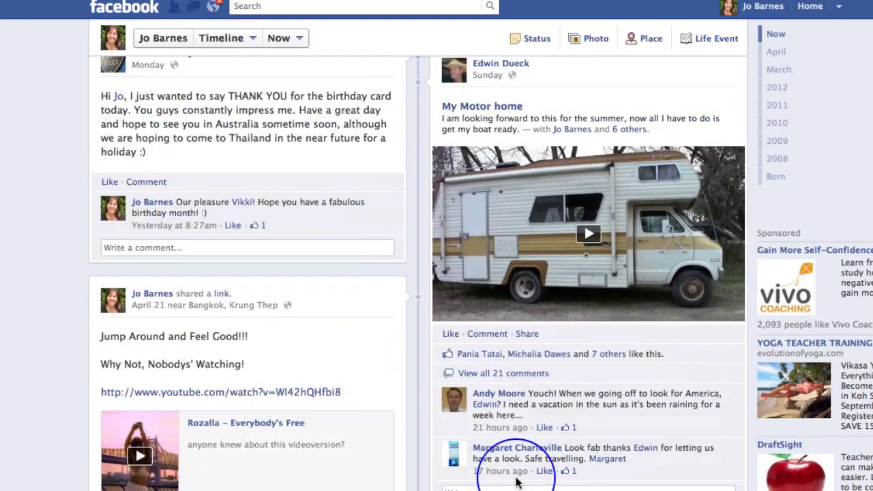
pyautogui.scroll(15, 517, 483)
pyautogui.scroll(3, 516, 483)
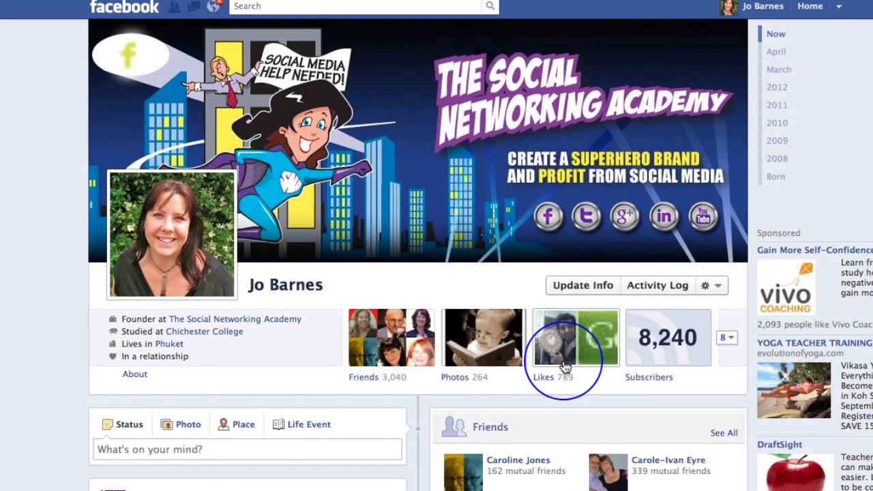
# - Open the profile's Photos page and scroll through its albums and tagged photos
pyautogui.click(482, 350)
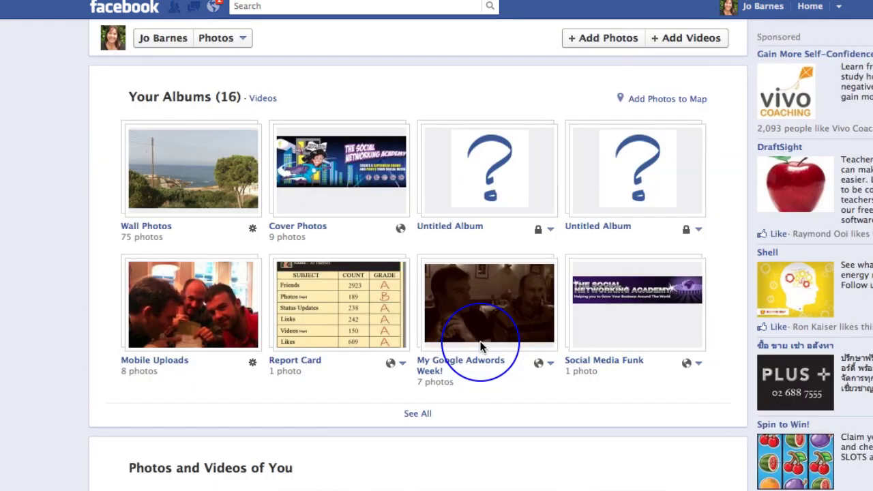
pyautogui.scroll(-5, 464, 470)
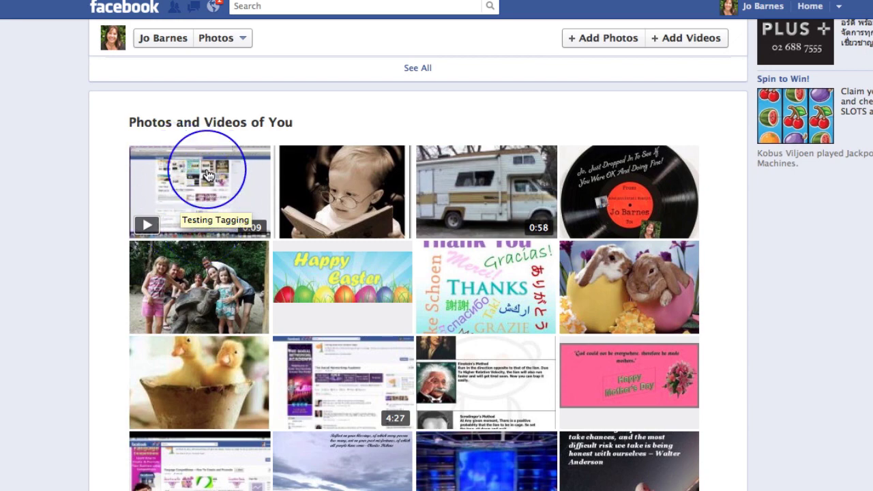
pyautogui.scroll(5, 332, 141)
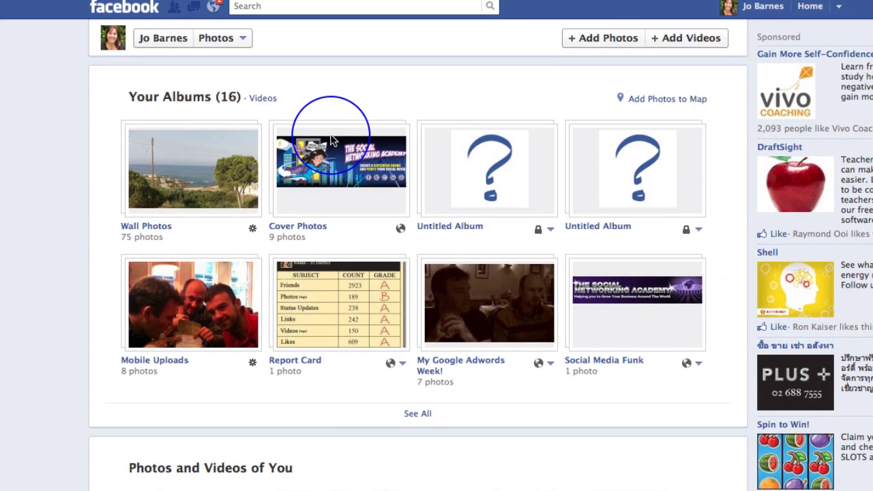
# - Search for 'the' and go to The SNA Test Page
pyautogui.click(256, 5)
pyautogui.write('t')
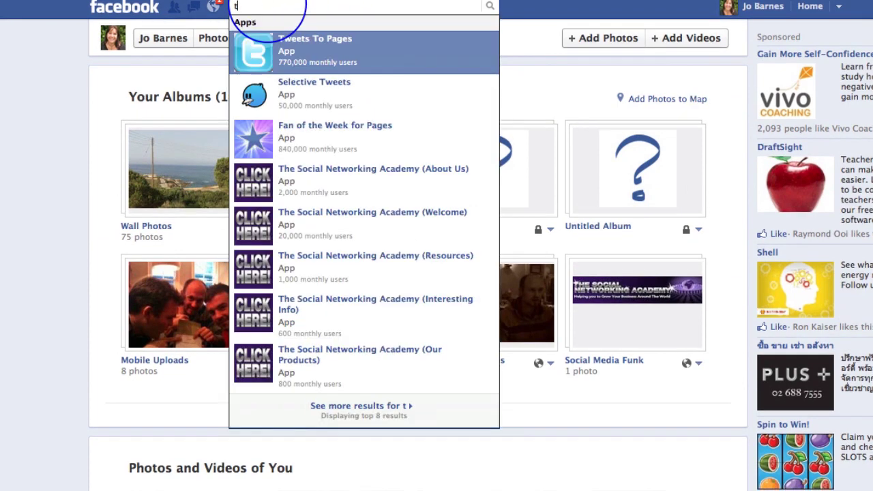
pyautogui.write('he')
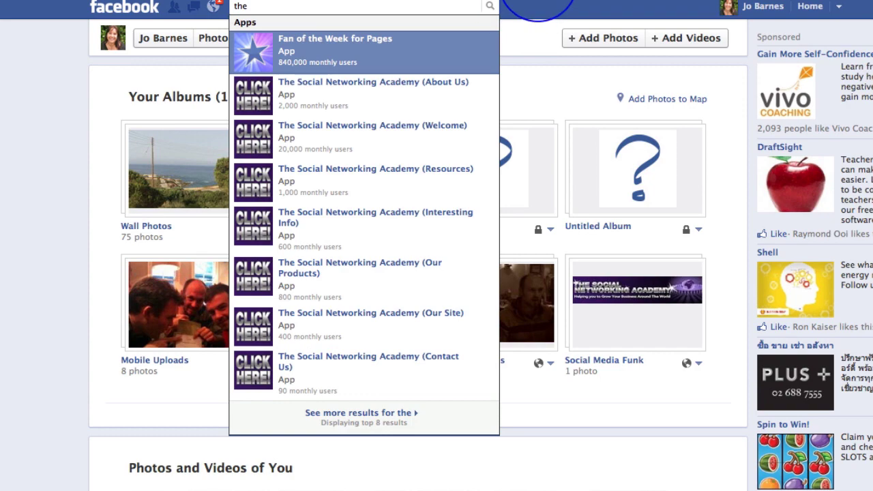
pyautogui.click(540, 3)
pyautogui.scroll(-5, 401, 348)
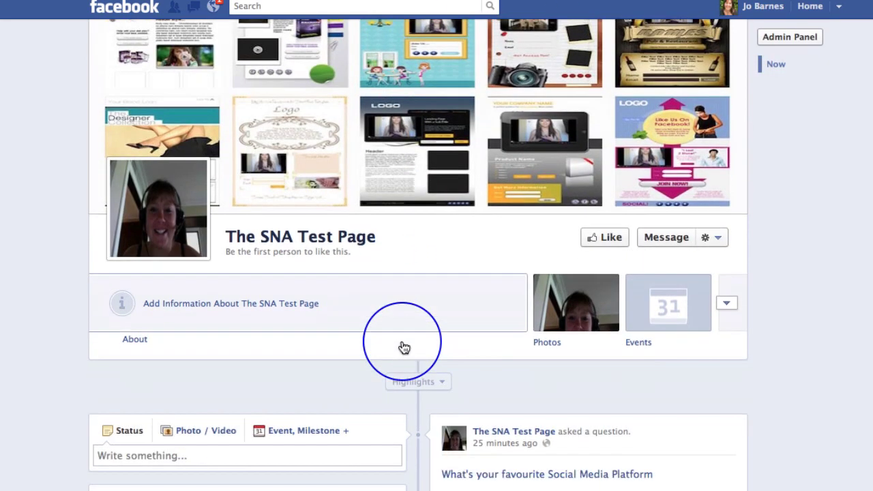
pyautogui.scroll(-7, 404, 347)
pyautogui.scroll(12, 404, 347)
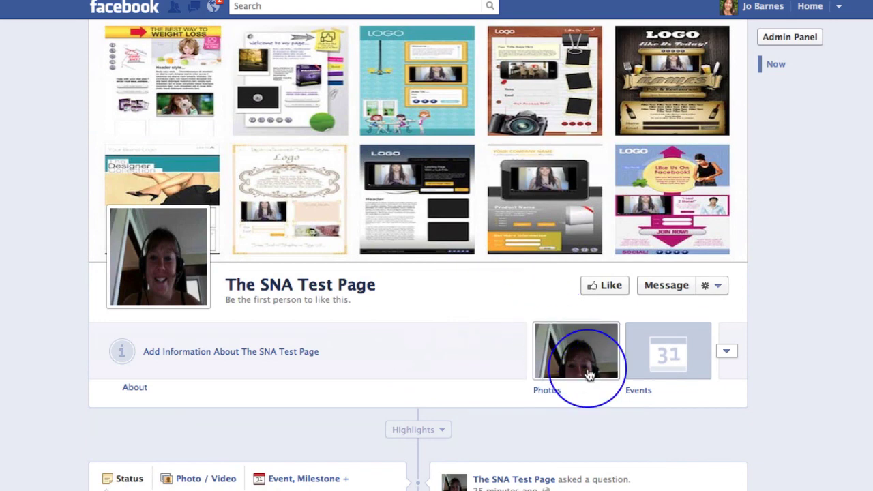
pyautogui.click(589, 375)
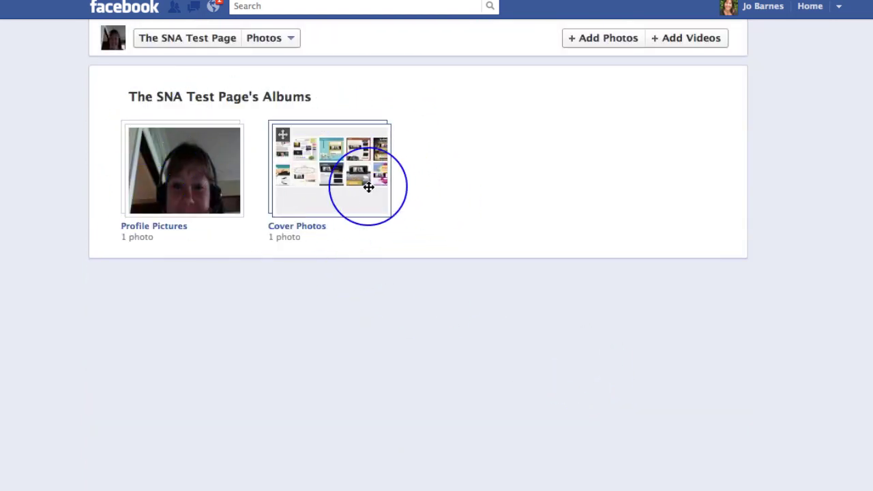
pyautogui.click(196, 40)
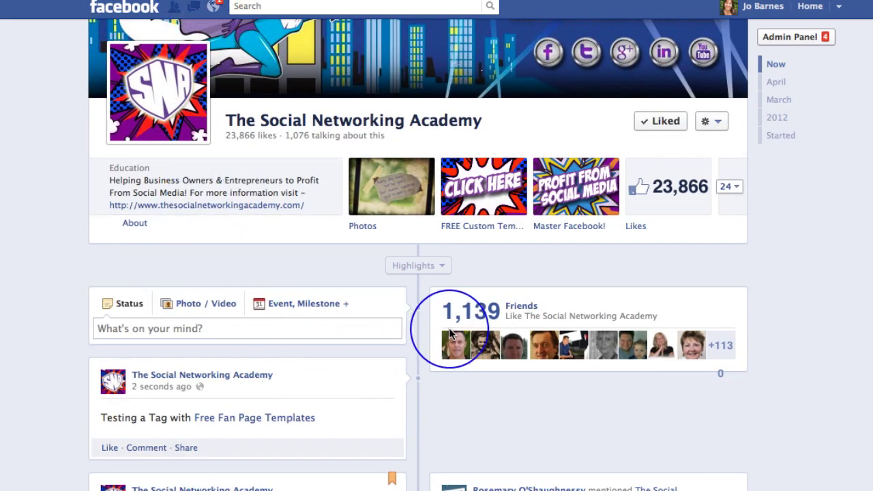
# - Open The Social Networking Academy's Photos, switch to its 19 Videos, and scroll the grid
pyautogui.click(392, 209)
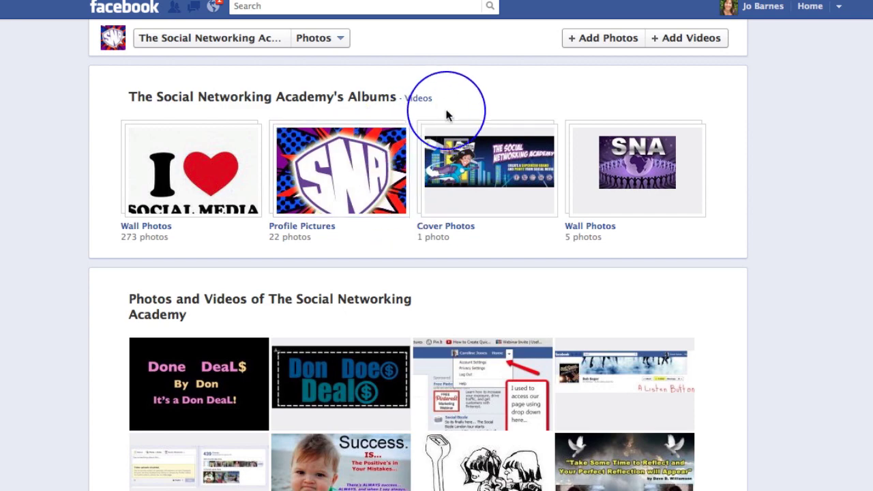
pyautogui.click(418, 99)
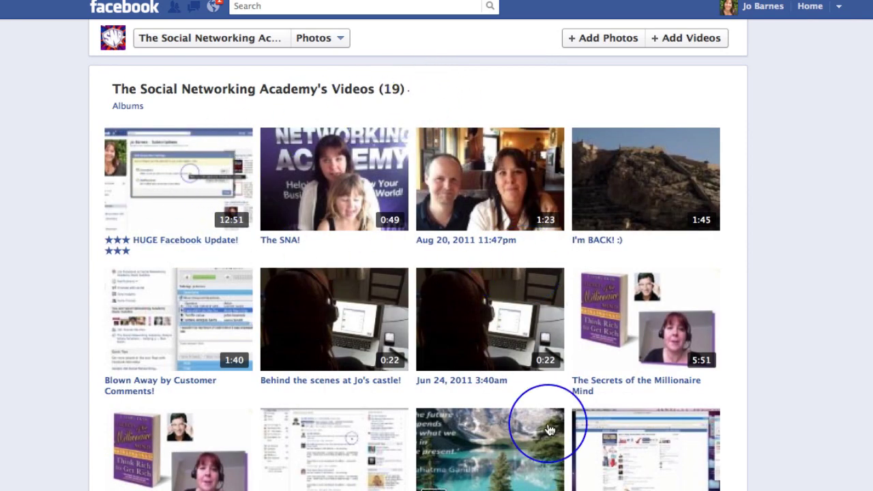
pyautogui.scroll(-10, 550, 427)
pyautogui.scroll(-8, 549, 427)
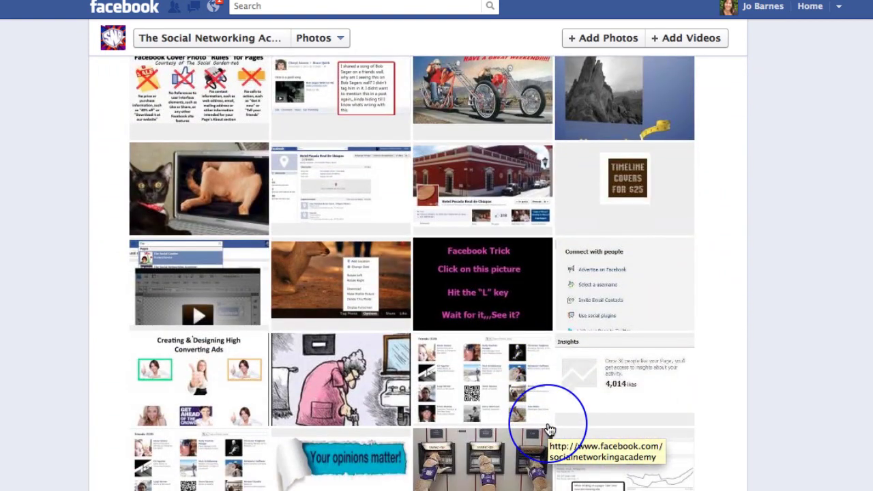
pyautogui.scroll(-5, 550, 428)
pyautogui.scroll(10, 549, 428)
pyautogui.scroll(5, 549, 429)
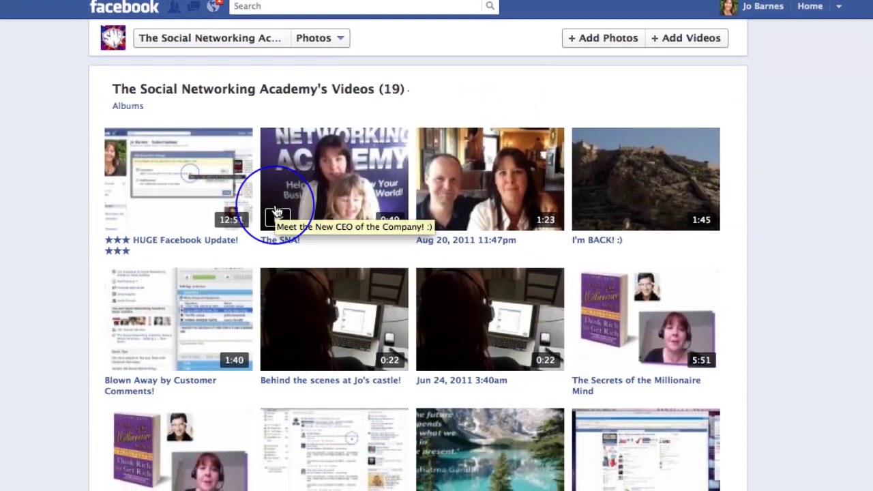
# - Return to The Social Networking Academy timeline and scroll to the new tagged status
pyautogui.click(189, 45)
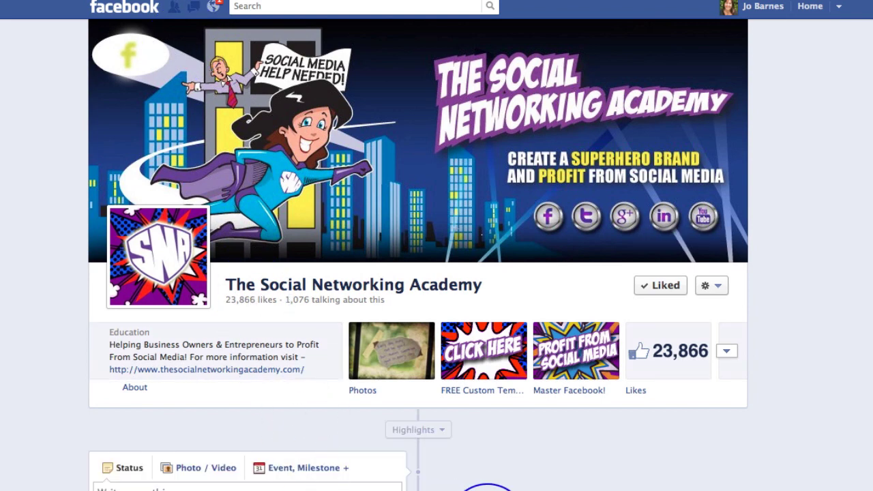
pyautogui.scroll(-5, 303, 481)
pyautogui.scroll(-5, 368, 485)
pyautogui.scroll(-2, 371, 489)
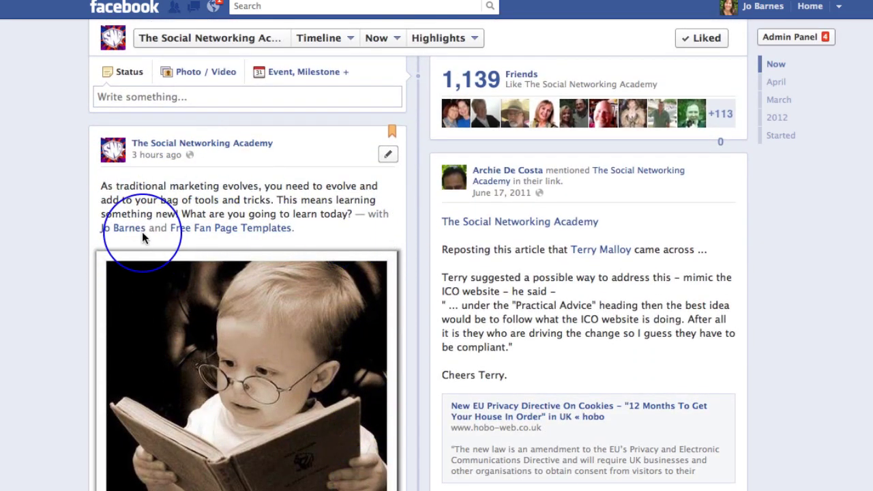
# - Open the Free Fan Page Templates tag link in a new tab and switch to it
pyautogui.moveTo(232, 232)
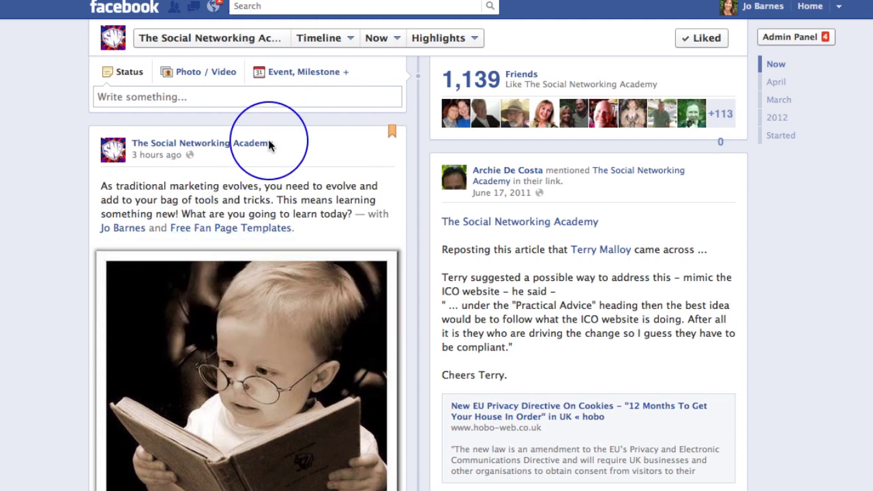
pyautogui.rightClick(219, 232)
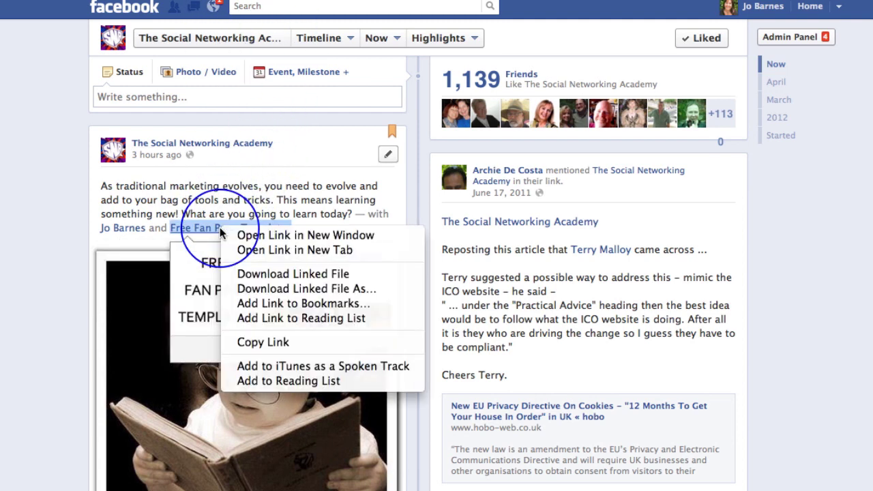
pyautogui.click(235, 249)
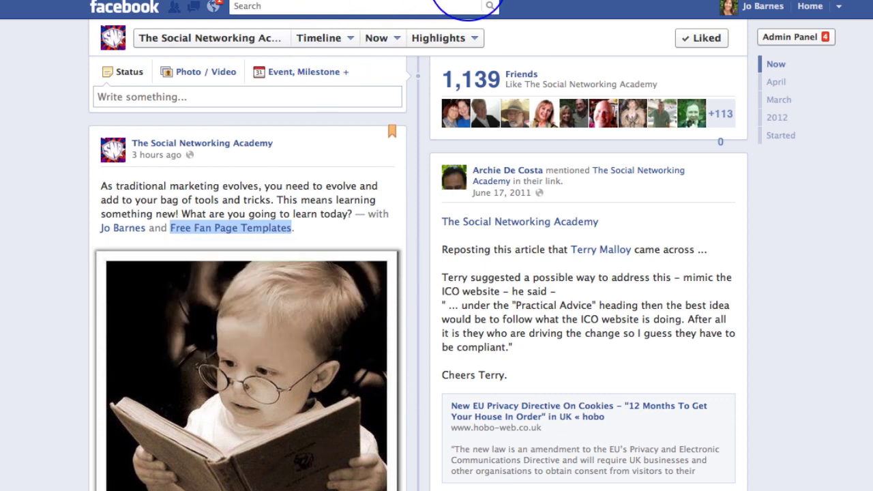
pyautogui.click(467, 1)
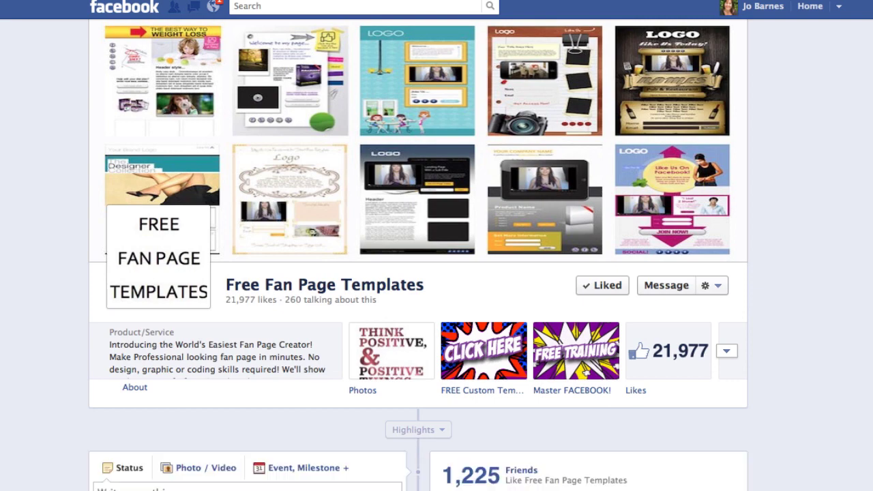
# - Scroll the Free Fan Page Templates page to find the tagged post under Recent Posts by Others
pyautogui.scroll(-8, 418, 272)
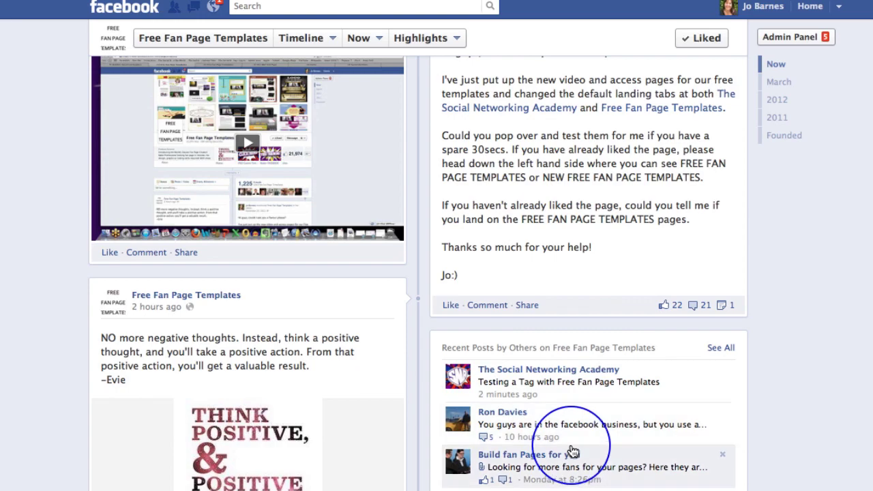
pyautogui.scroll(-3, 574, 452)
pyautogui.scroll(10, 574, 452)
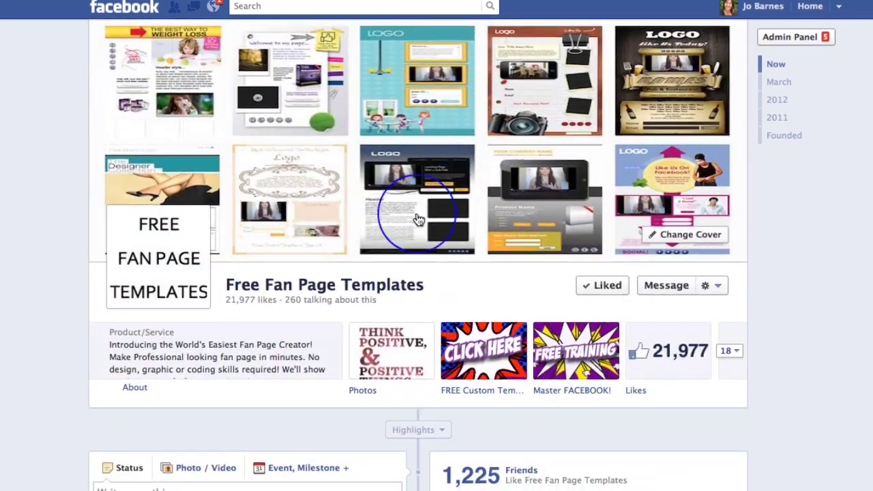
# - Browse Free Fan Page Templates' photo albums, such as Wall Photos and Profile Pictures
pyautogui.click(388, 357)
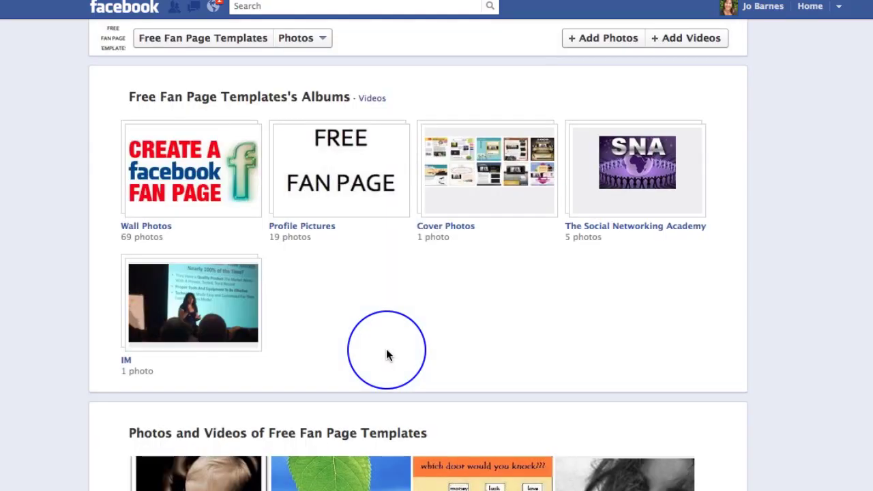
pyautogui.scroll(-5, 205, 464)
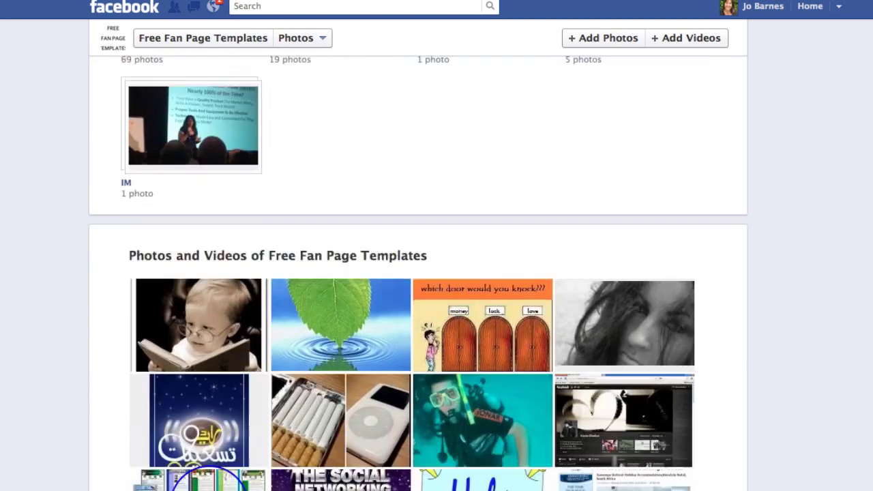
pyautogui.scroll(3, 215, 440)
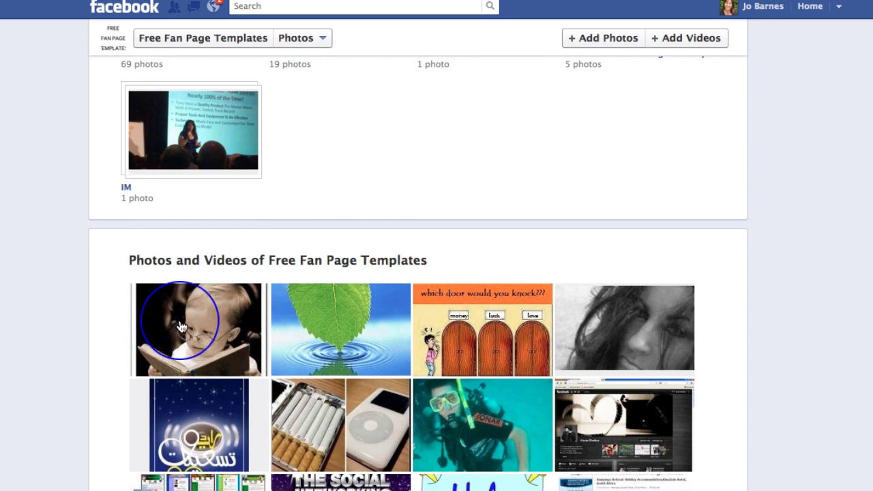
pyautogui.scroll(3, 181, 328)
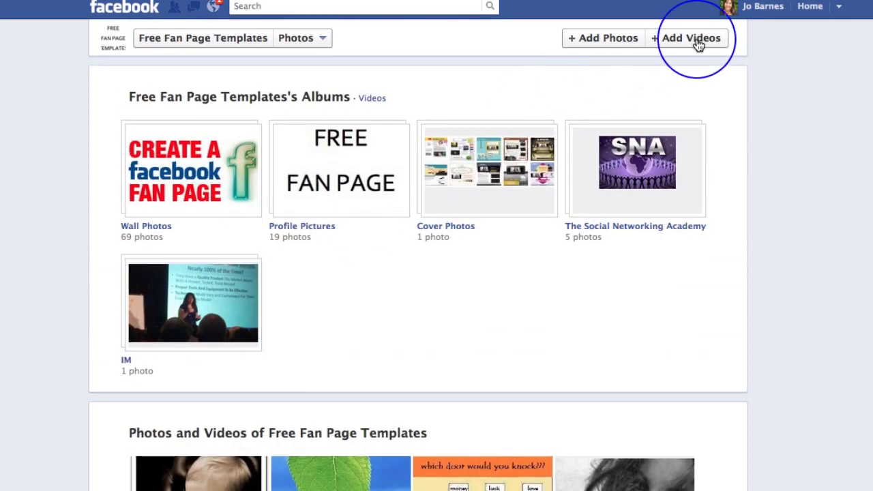
# - Search for 'the' in the top bar, then dismiss the suggestions
pyautogui.click(757, 7)
pyautogui.click(409, 6)
pyautogui.write('the')
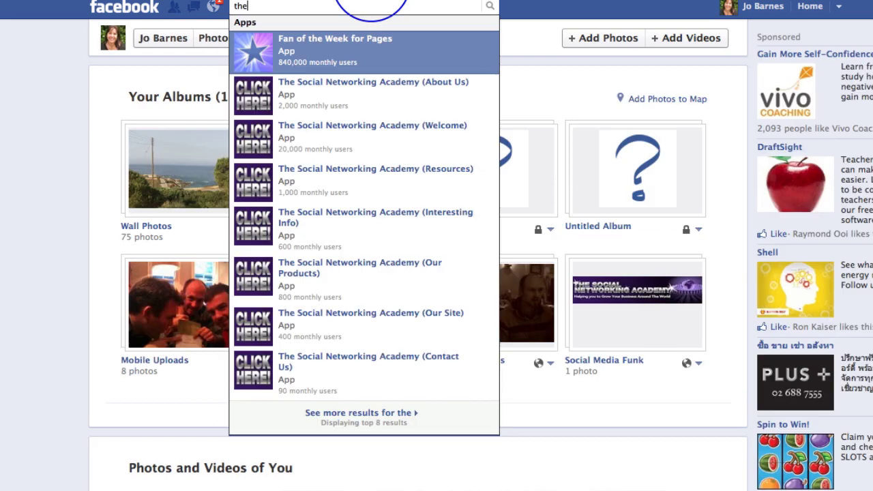
pyautogui.click(750, 9)
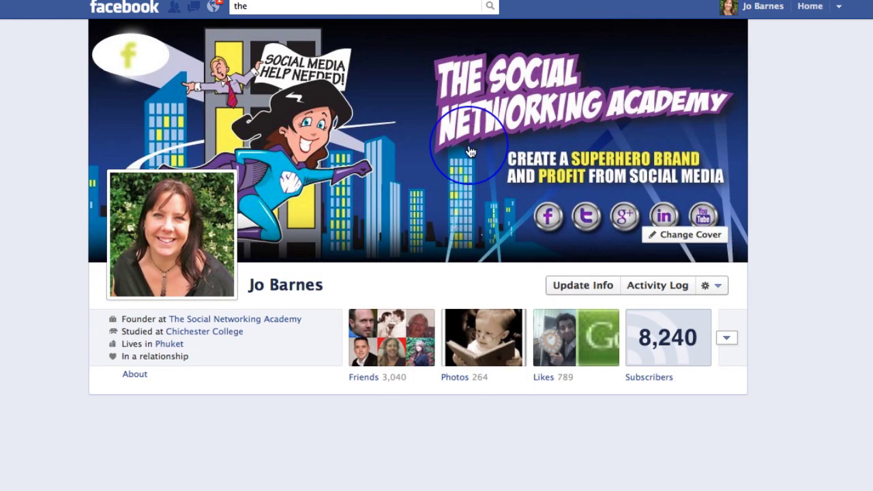
# - Open the personal profile timeline and scroll to the tagged Social Networking Academy post
pyautogui.click(365, 372)
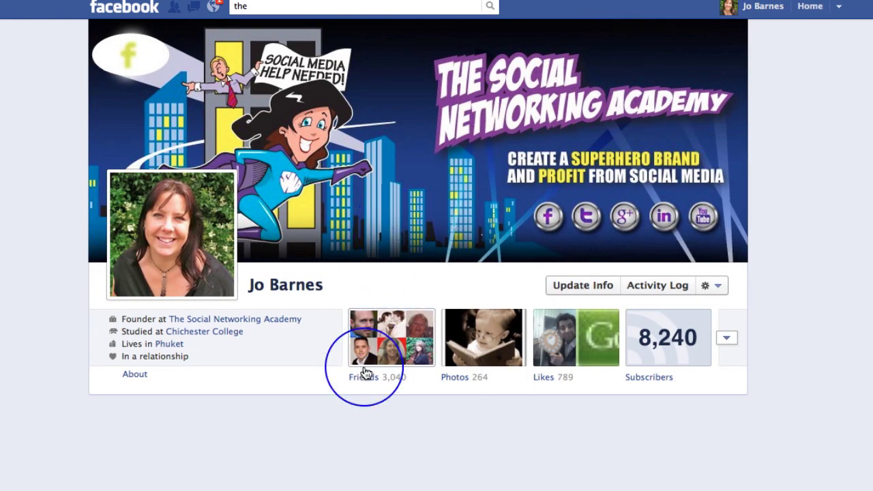
pyautogui.scroll(-5, 390, 478)
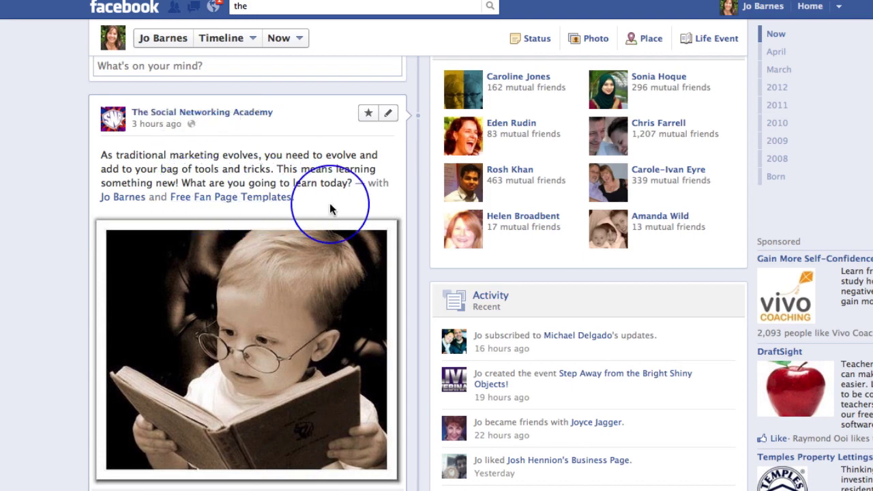
pyautogui.scroll(-3, 359, 208)
pyautogui.scroll(-1, 360, 208)
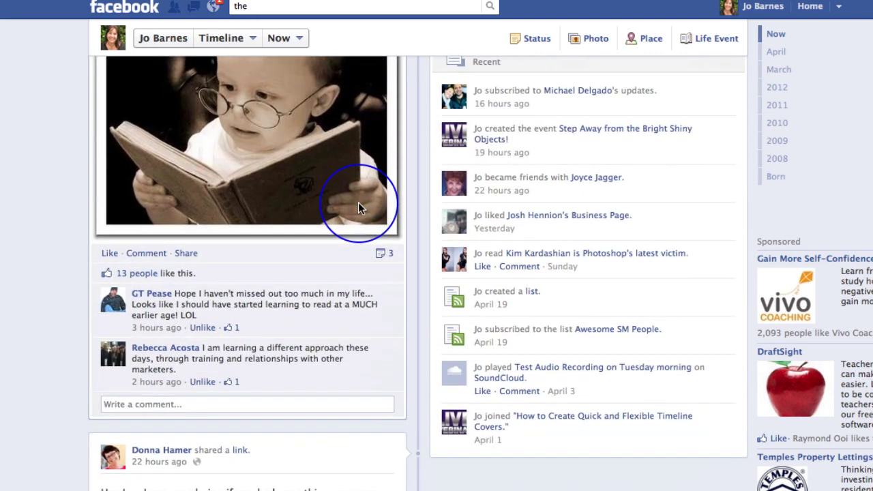
pyautogui.scroll(5, 358, 205)
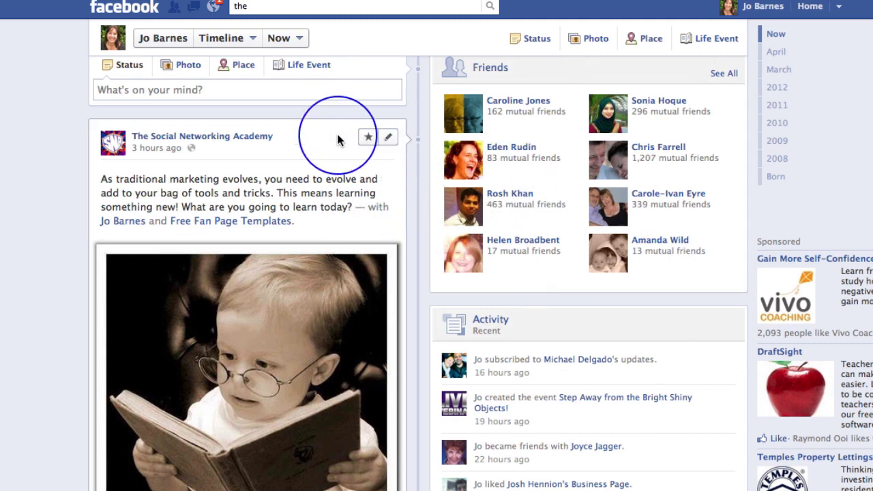
# - Scroll the profile timeline, expand its status box, then return to Free Fan Page Templates' albums
pyautogui.scroll(3, 338, 140)
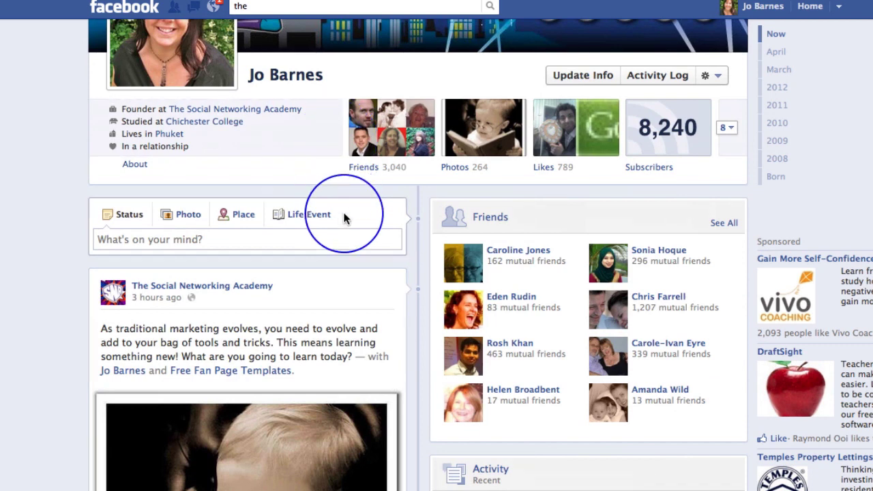
pyautogui.scroll(-3, 344, 217)
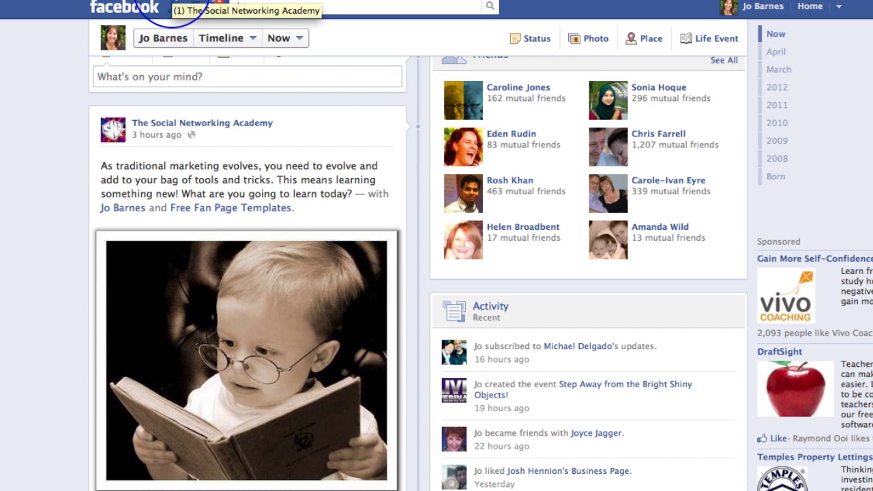
pyautogui.write('the')
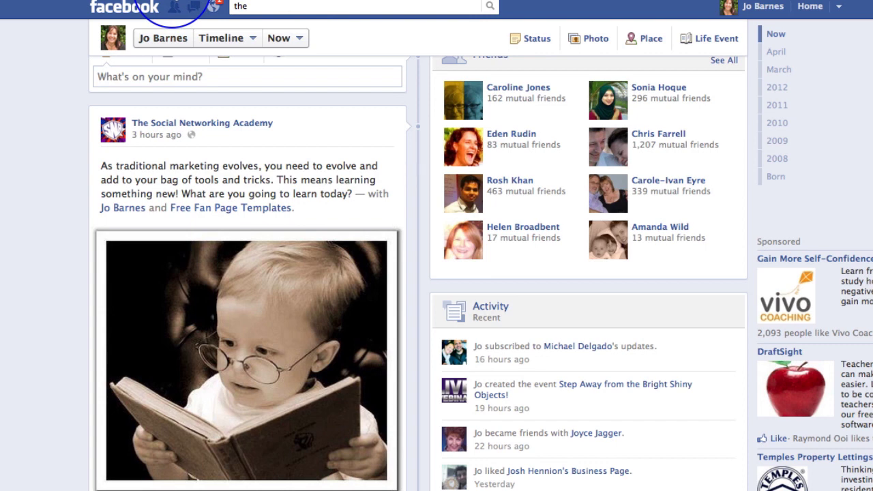
pyautogui.scroll(4, 146, 68)
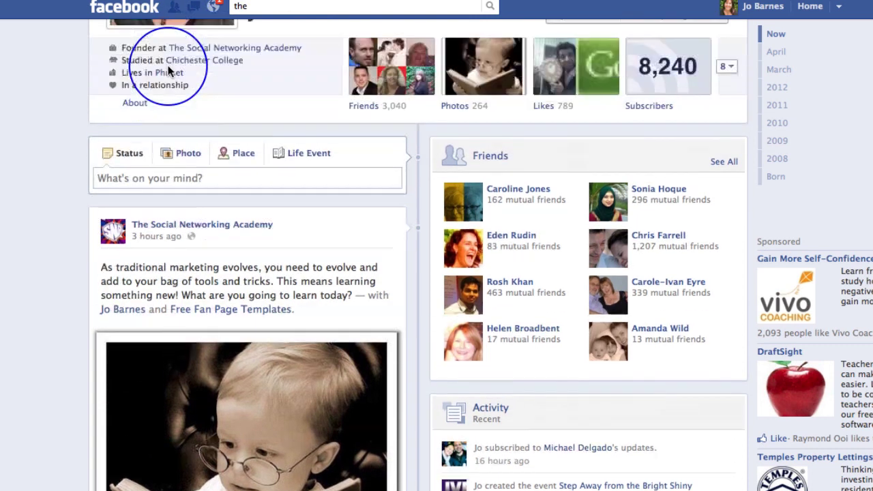
pyautogui.click(125, 194)
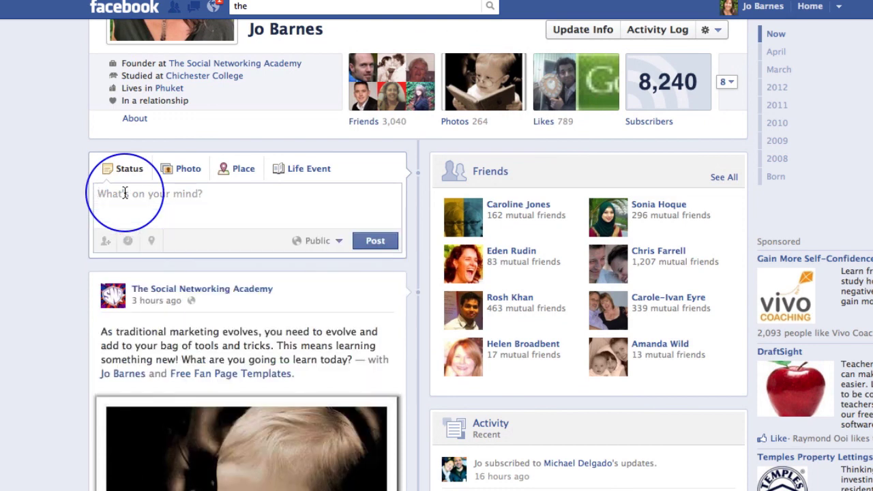
pyautogui.click(486, 7)
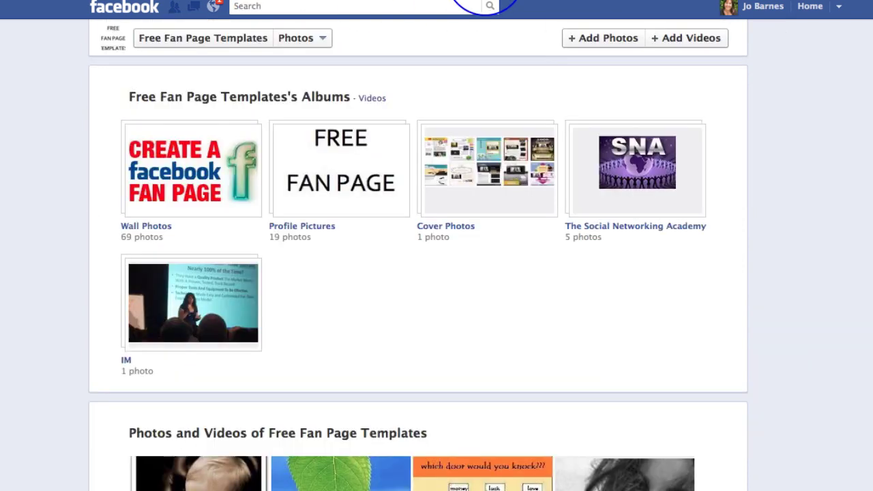
# - Return via Free Fan Page Templates to the top of The Social Networking Academy timeline, showing the tagging post
pyautogui.click(203, 39)
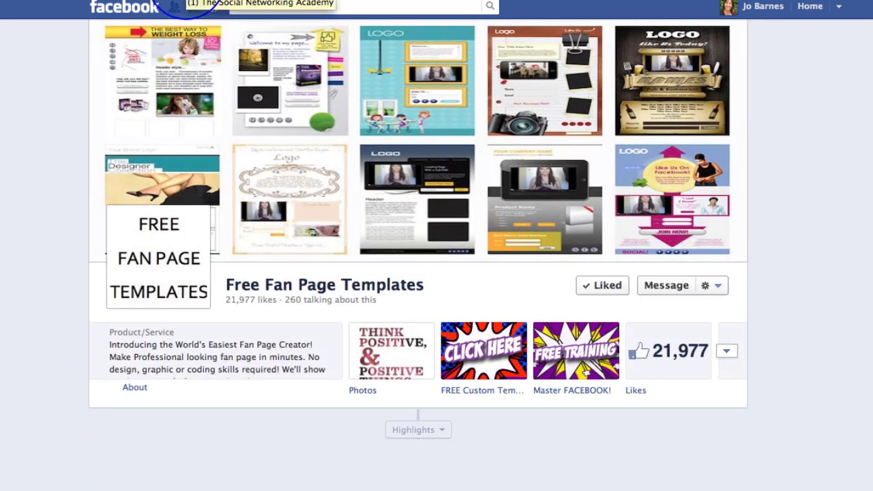
pyautogui.click(195, 4)
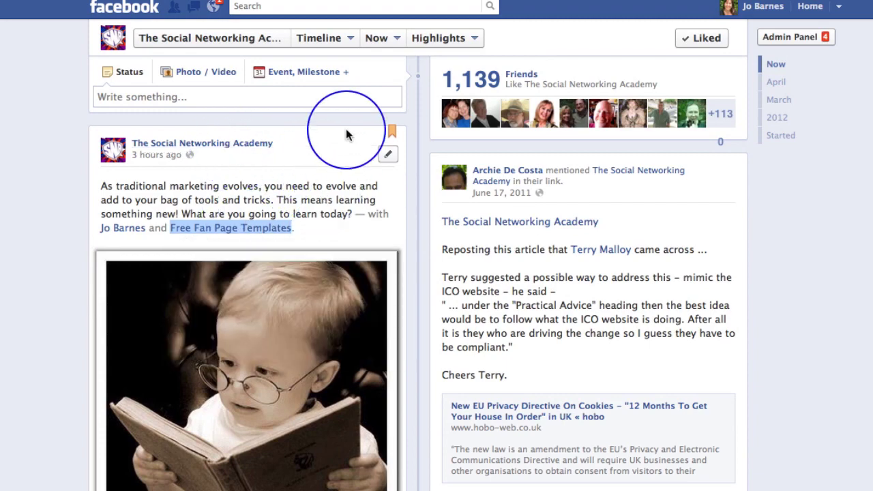
pyautogui.scroll(6, 346, 128)
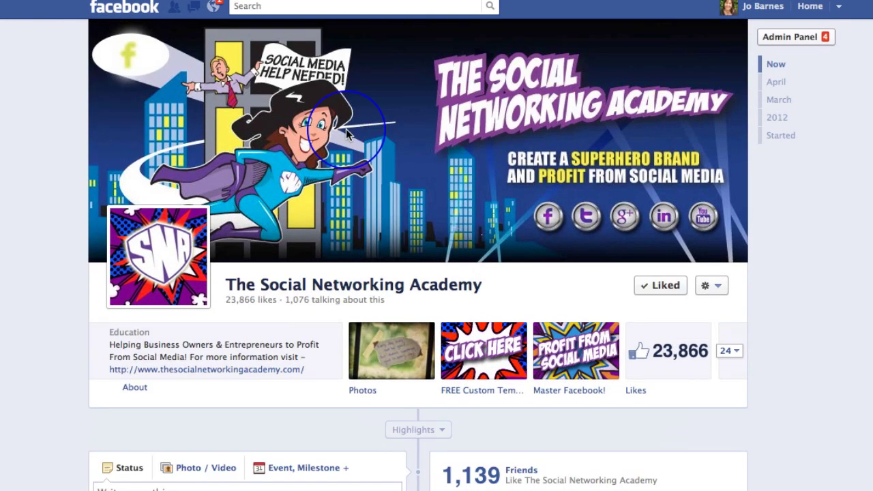